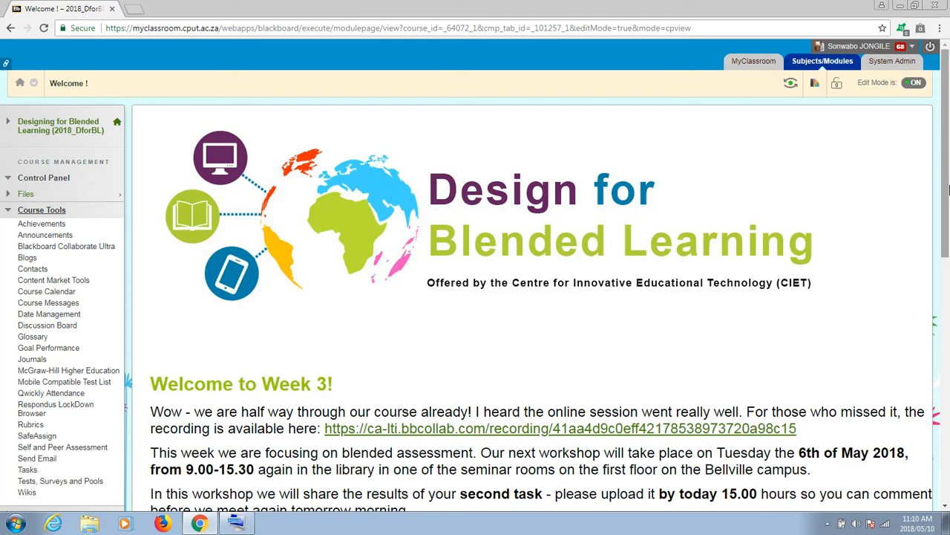
- Open Blackboard Collaborate Ultra from the course tools in the course's control panel
{"action": "left_click", "coordinate": [8, 210]}
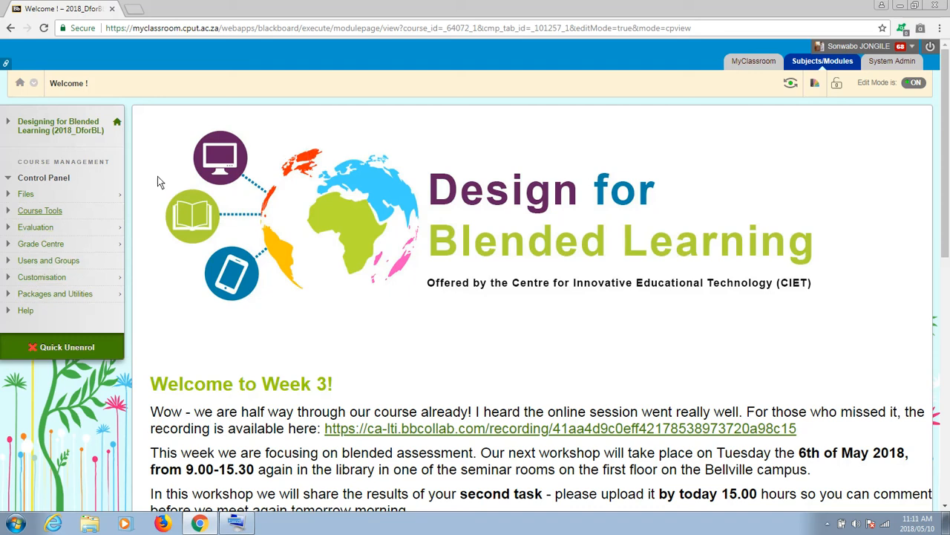
{"action": "left_click", "coordinate": [47, 210]}
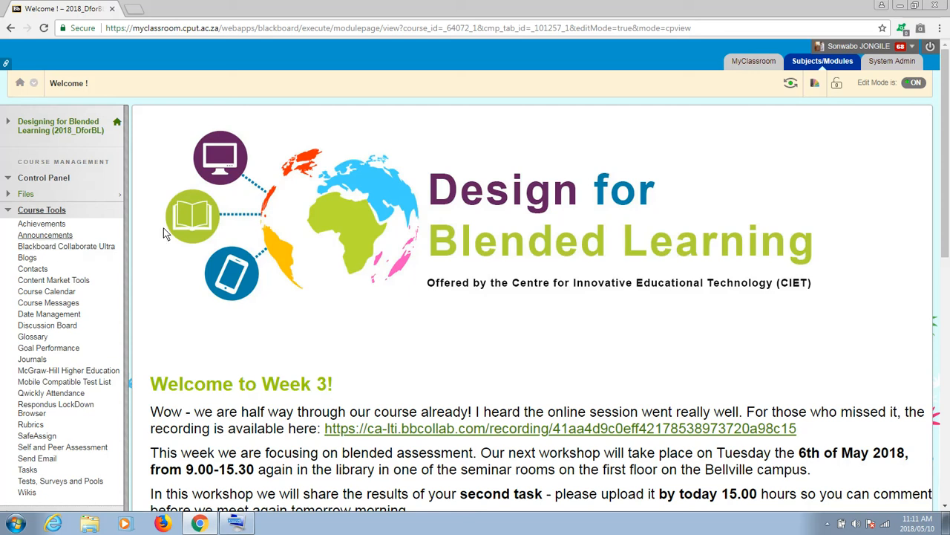
{"action": "left_click_drag", "start_coordinate": [946, 153], "coordinate": [947, 169]}
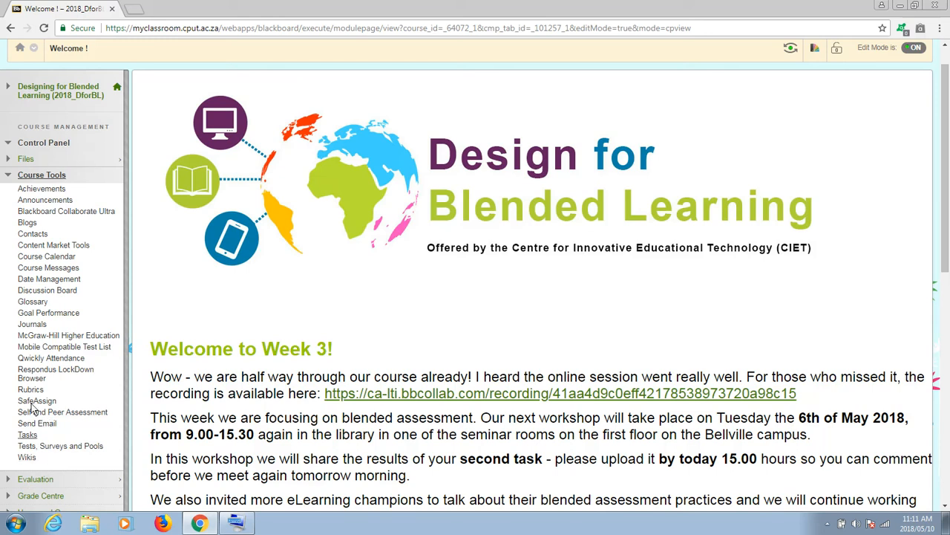
{"action": "left_click", "coordinate": [65, 212]}
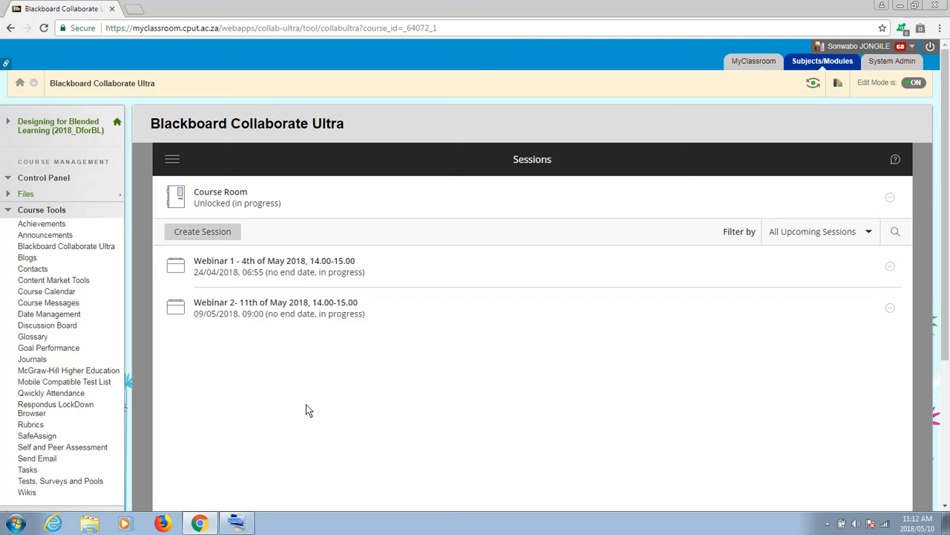
- Create a new Collaborate session named Testing
{"action": "left_click", "coordinate": [216, 232]}
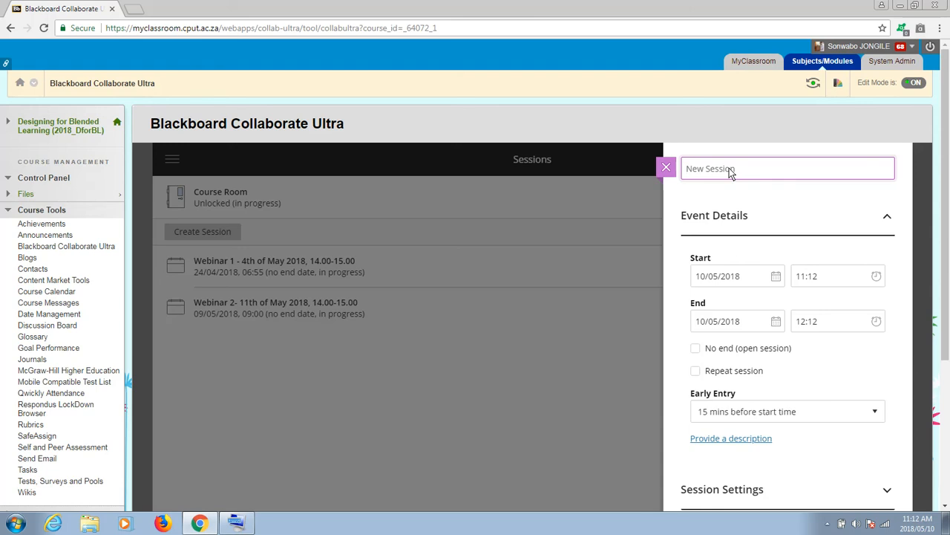
{"action": "type", "text": "Test"}
{"action": "type", "text": "ing"}
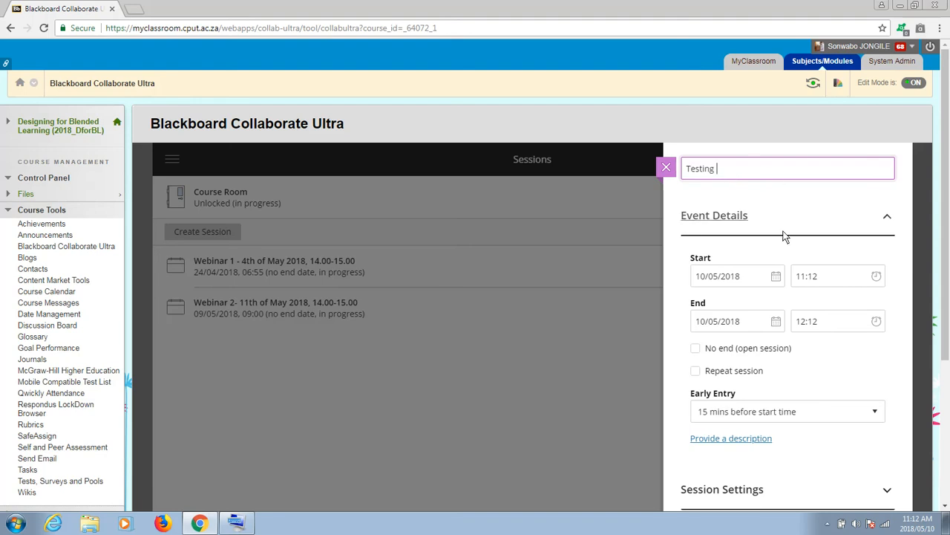
- Examine the guest access settings and the available guest roles for the Testing session
{"action": "left_click_drag", "start_coordinate": [949, 215], "coordinate": [949, 236]}
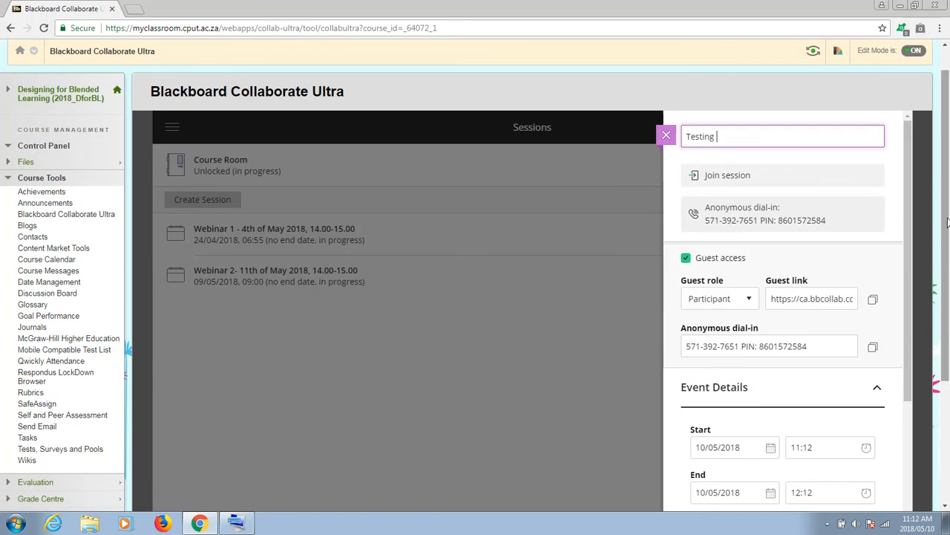
{"action": "scroll", "coordinate": [944, 203], "scroll_direction": "down", "scroll_amount": 1}
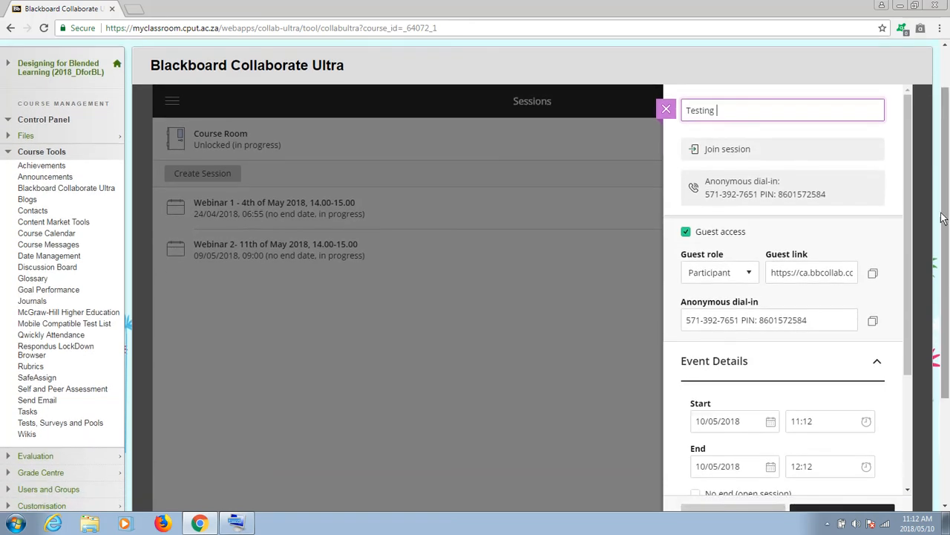
{"action": "left_click", "coordinate": [913, 213]}
{"action": "scroll", "coordinate": [912, 212], "scroll_direction": "down", "scroll_amount": 1}
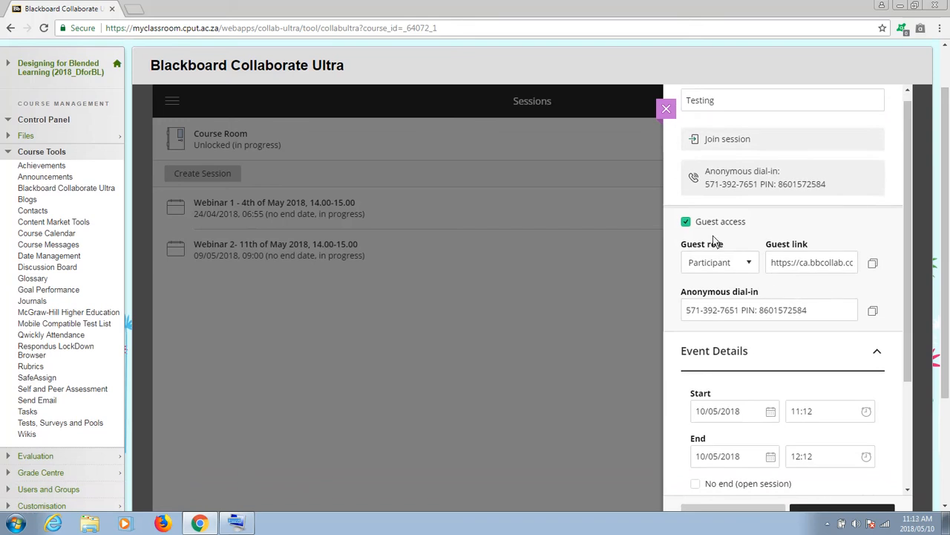
{"action": "left_click", "coordinate": [750, 266]}
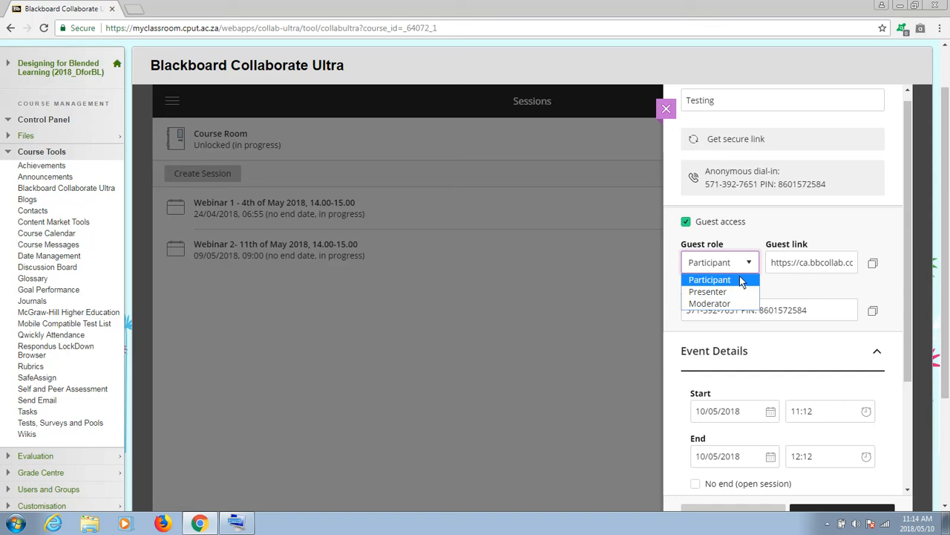
{"action": "left_click", "coordinate": [779, 284]}
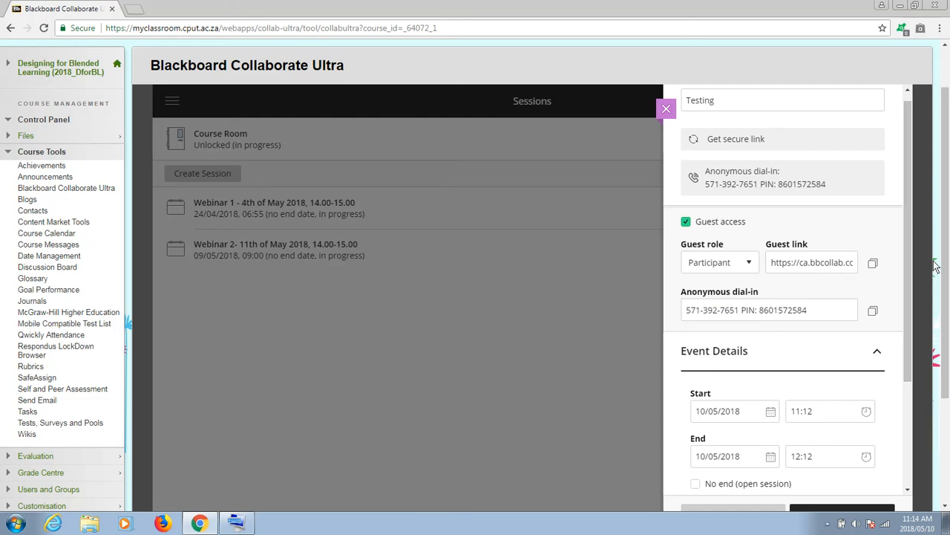
- Make the Testing session an open session with no end and view the early entry choices
{"action": "scroll", "coordinate": [948, 321], "scroll_direction": "down", "scroll_amount": 3}
{"action": "left_click_drag", "start_coordinate": [948, 323], "coordinate": [948, 352]}
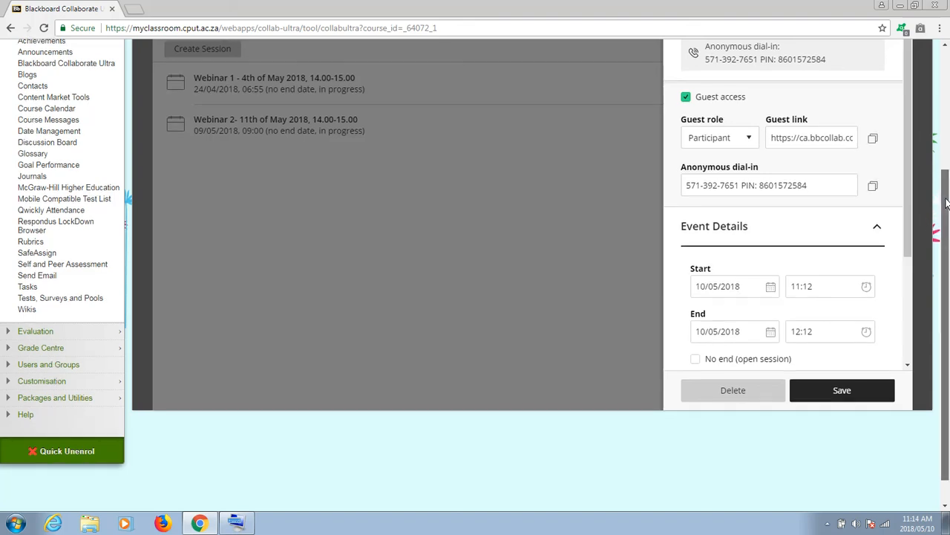
{"action": "scroll", "coordinate": [827, 301], "scroll_direction": "down", "scroll_amount": 1}
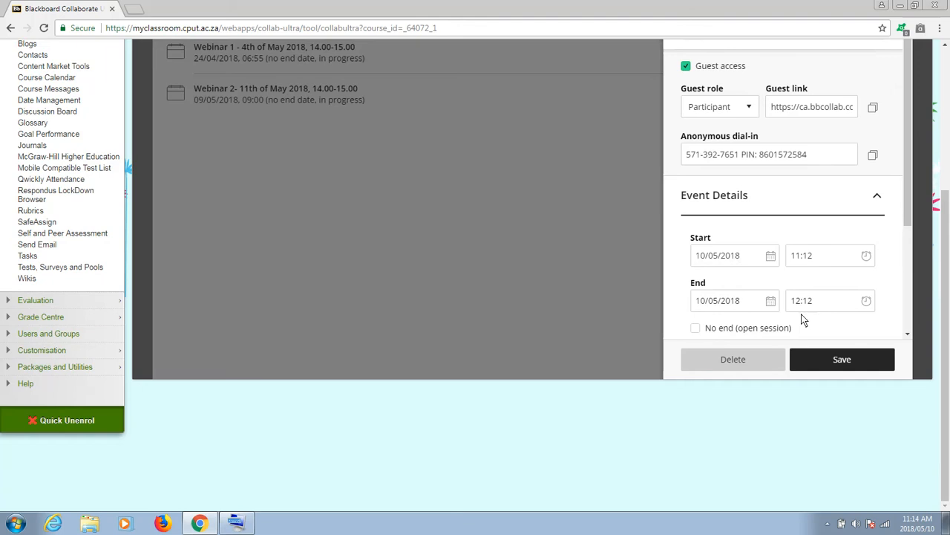
{"action": "left_click_drag", "start_coordinate": [907, 199], "coordinate": [906, 251]}
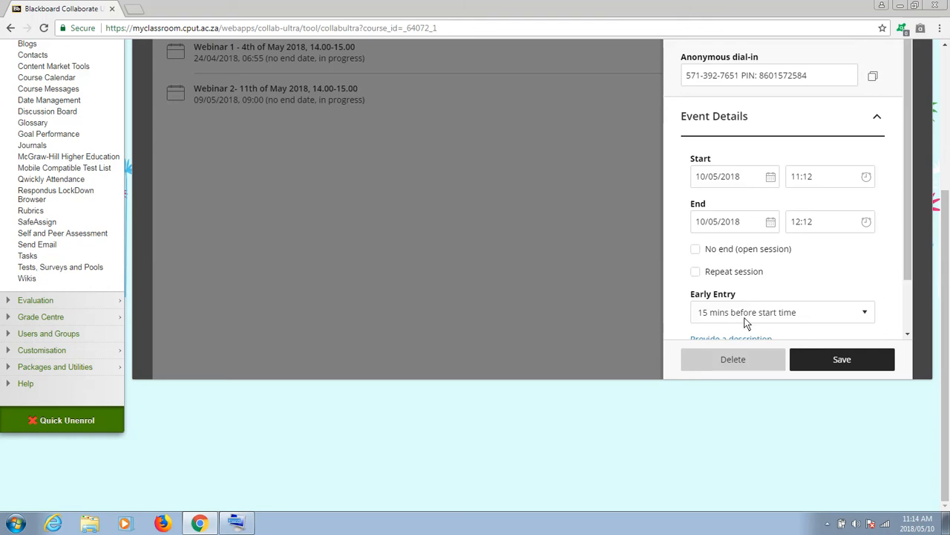
{"action": "left_click", "coordinate": [696, 250]}
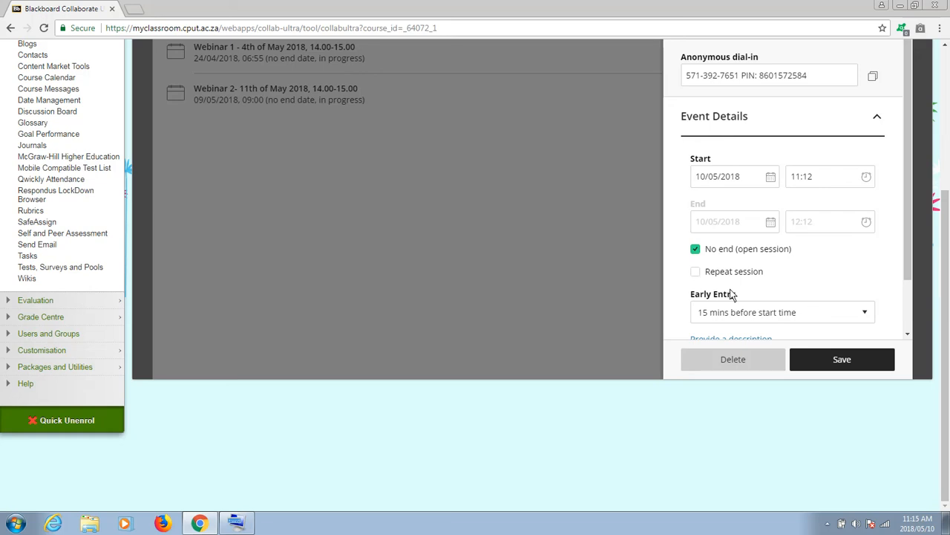
{"action": "left_click", "coordinate": [865, 311]}
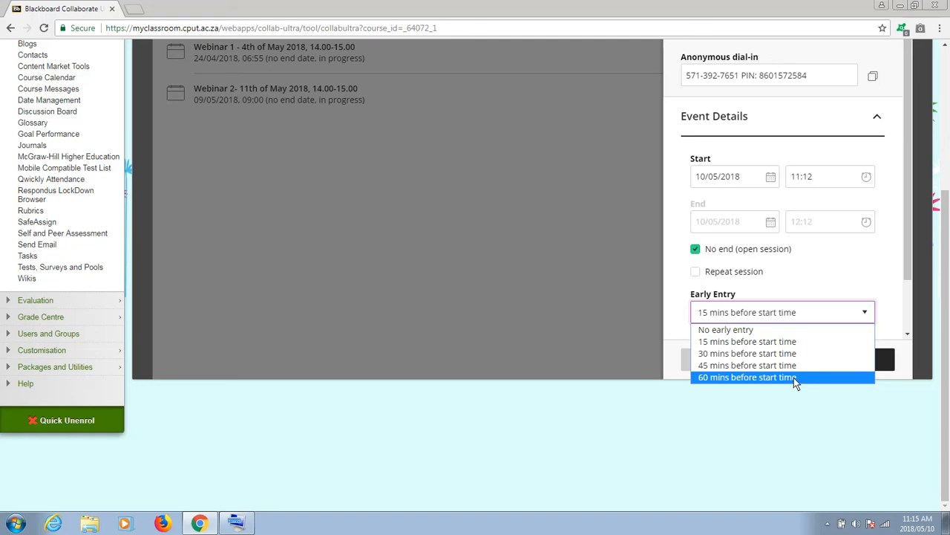
{"action": "left_click", "coordinate": [835, 268]}
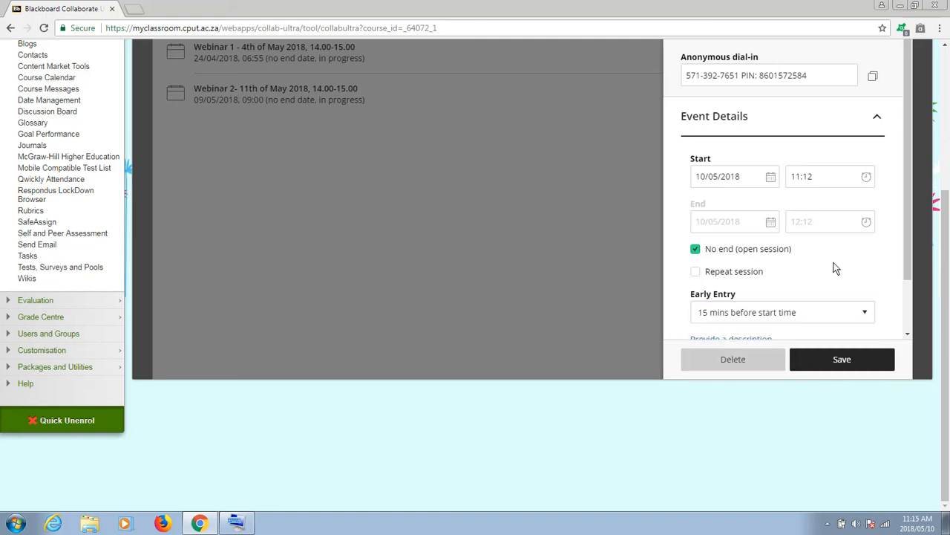
- Check the default attendee role in the session settings and allow recording downloads
{"action": "left_click_drag", "start_coordinate": [909, 217], "coordinate": [912, 273]}
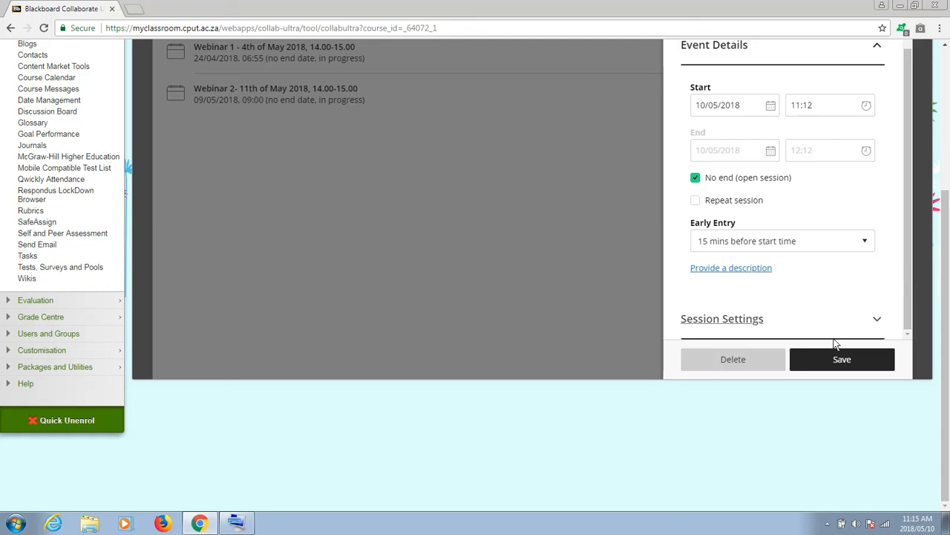
{"action": "left_click", "coordinate": [735, 321]}
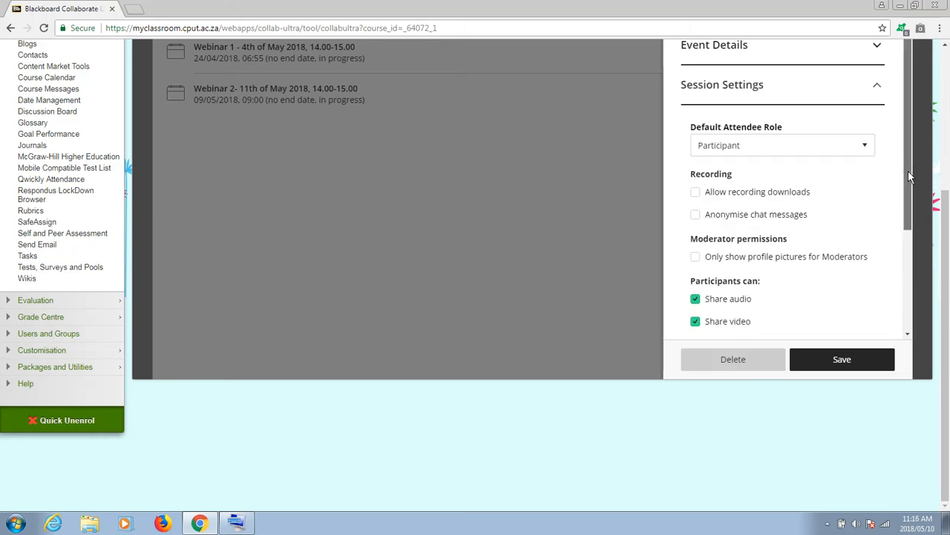
{"action": "left_click_drag", "start_coordinate": [908, 171], "coordinate": [908, 215]}
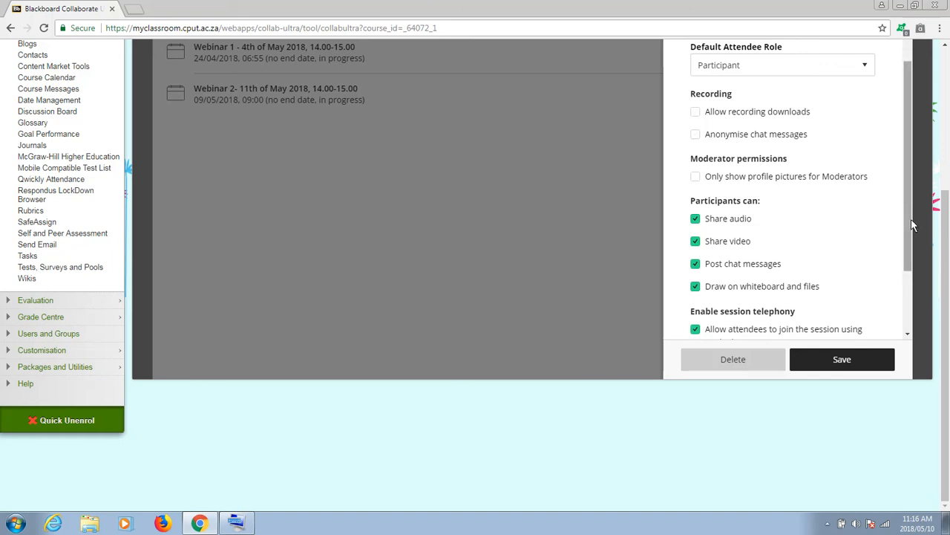
{"action": "scroll", "coordinate": [909, 193], "scroll_direction": "up", "scroll_amount": 1}
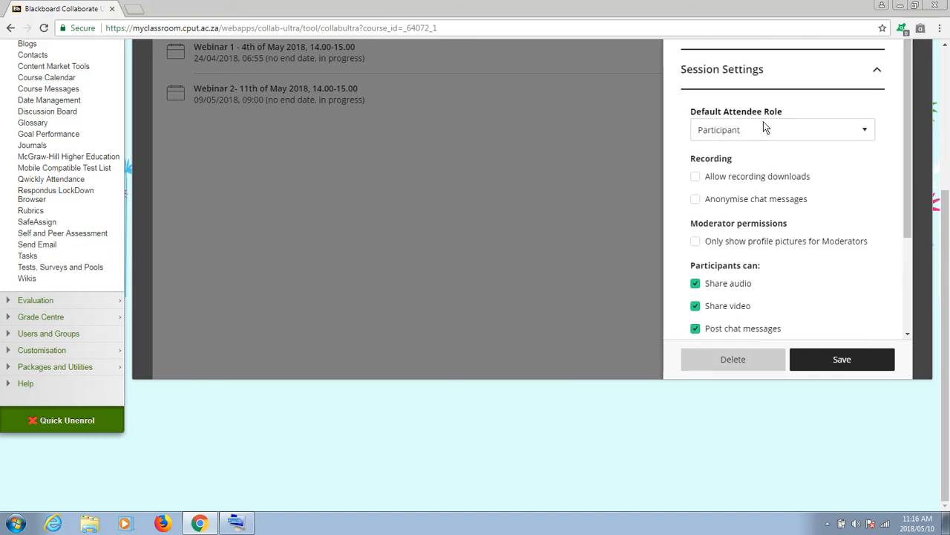
{"action": "left_click", "coordinate": [867, 133]}
{"action": "left_click", "coordinate": [867, 132]}
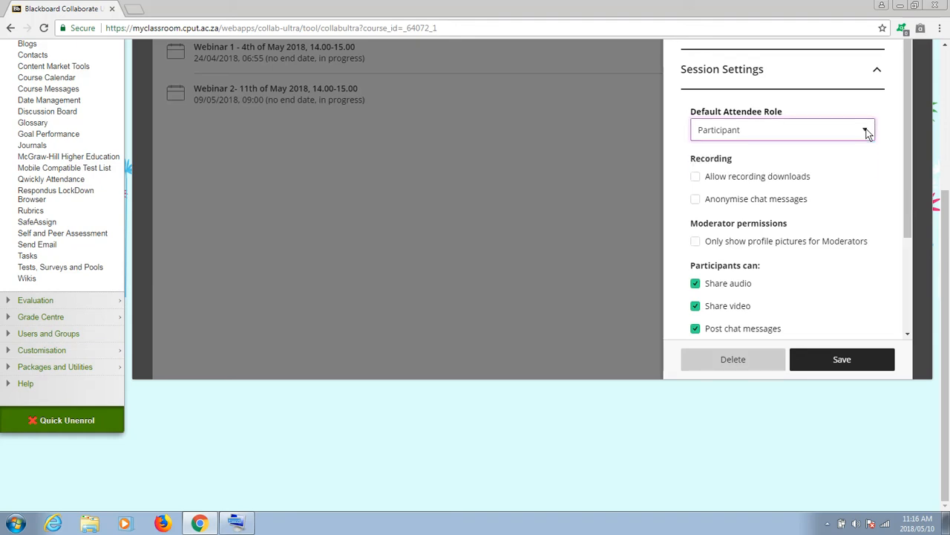
{"action": "left_click", "coordinate": [696, 181]}
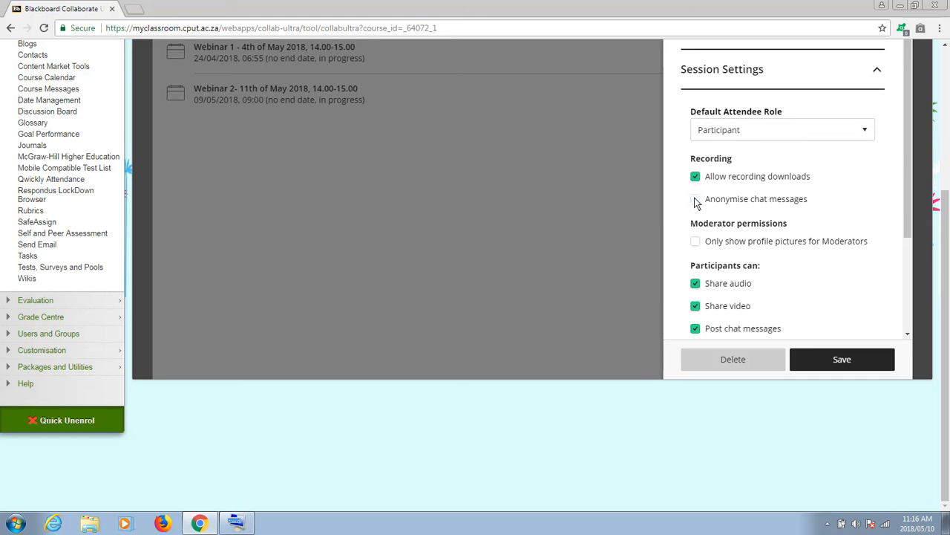
{"action": "left_click", "coordinate": [696, 200]}
{"action": "left_click", "coordinate": [696, 200]}
{"action": "left_click_drag", "start_coordinate": [908, 196], "coordinate": [908, 241]}
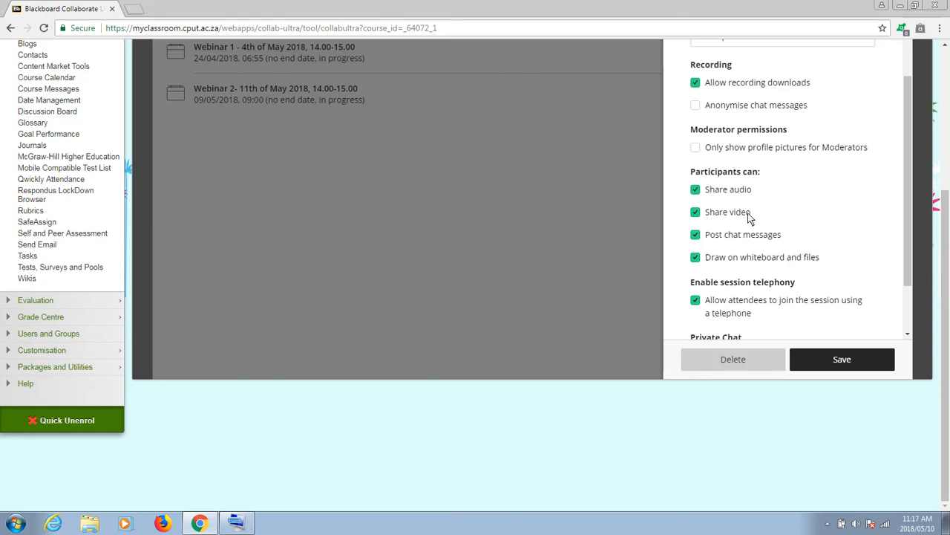
{"action": "left_click", "coordinate": [696, 212]}
{"action": "left_click", "coordinate": [695, 189]}
{"action": "left_click", "coordinate": [695, 191]}
{"action": "left_click", "coordinate": [696, 212]}
- Review the telephony and private chat settings and save the Testing session
{"action": "left_click_drag", "start_coordinate": [909, 215], "coordinate": [905, 272]}
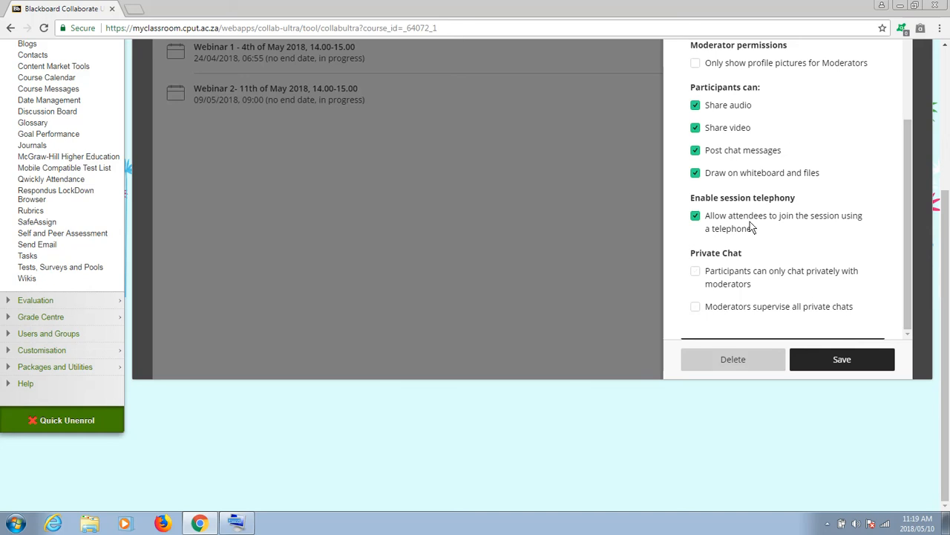
{"action": "left_click", "coordinate": [835, 362]}
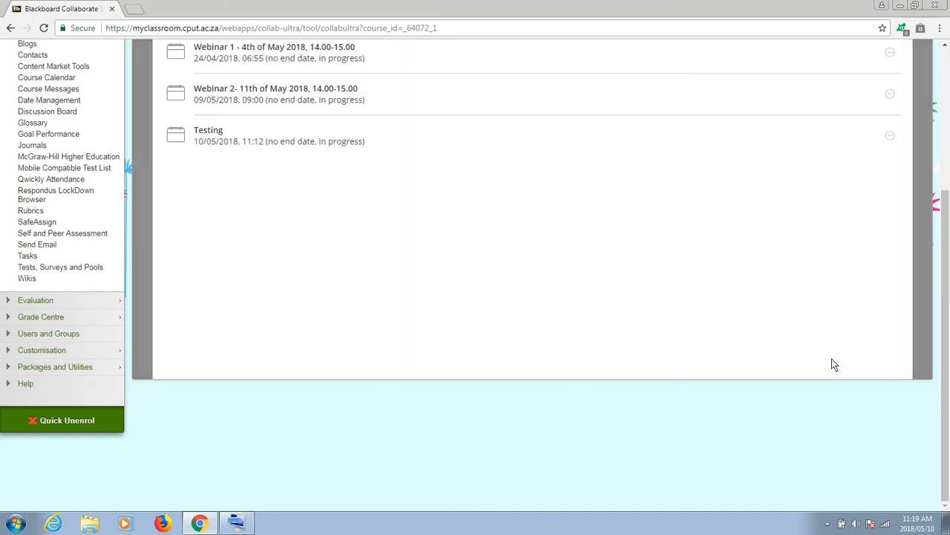
{"action": "scroll", "coordinate": [913, 196], "scroll_direction": "up", "scroll_amount": 2}
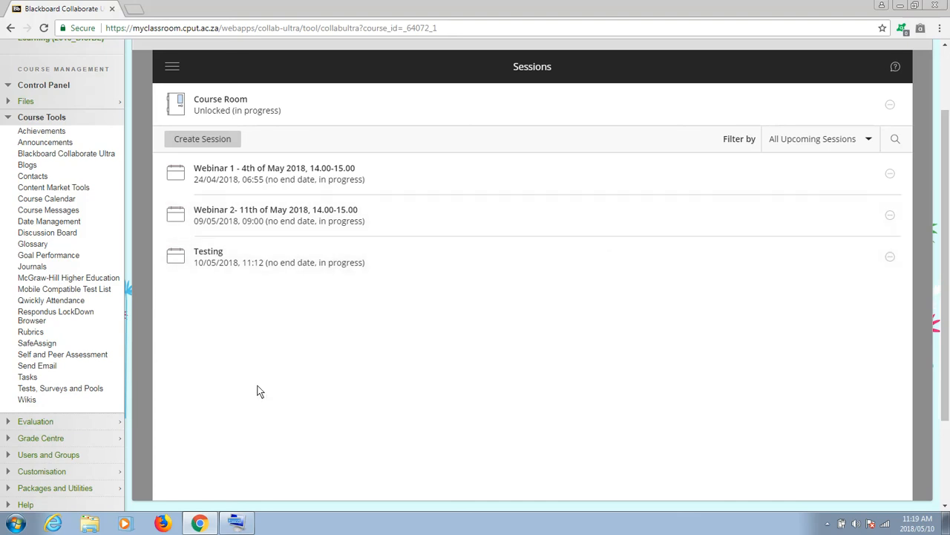
{"action": "scroll", "coordinate": [743, 185], "scroll_direction": "up", "scroll_amount": 2}
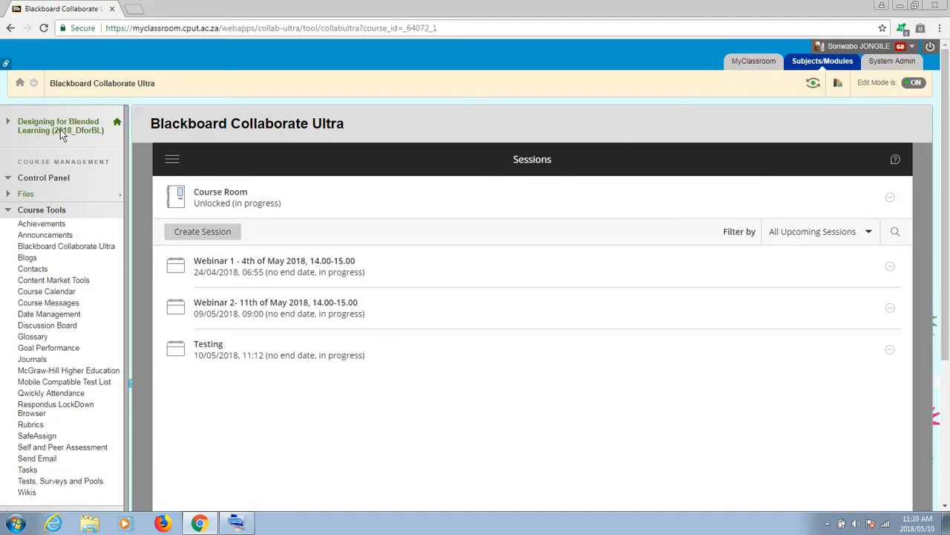
- Expand the course menu and copy the guest link from the Testing session's options
{"action": "left_click", "coordinate": [62, 130]}
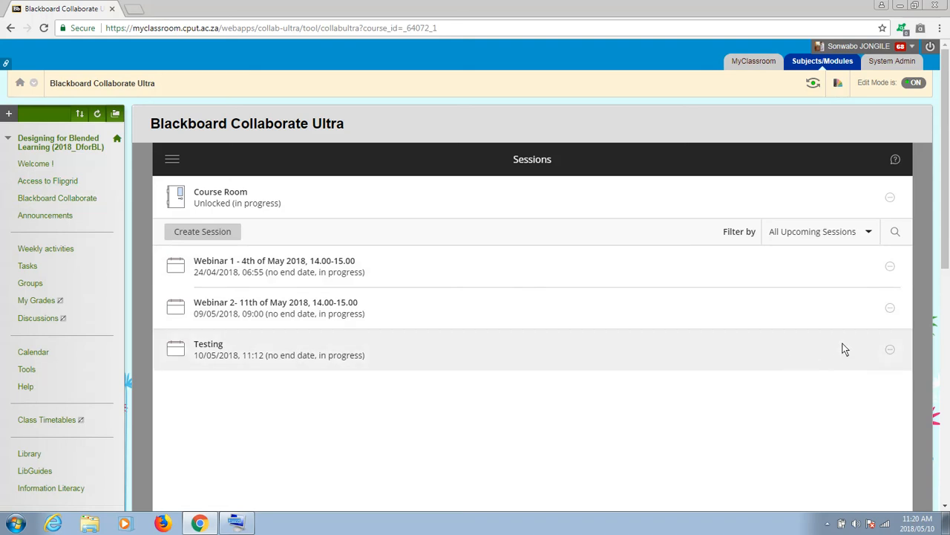
{"action": "left_click", "coordinate": [890, 351]}
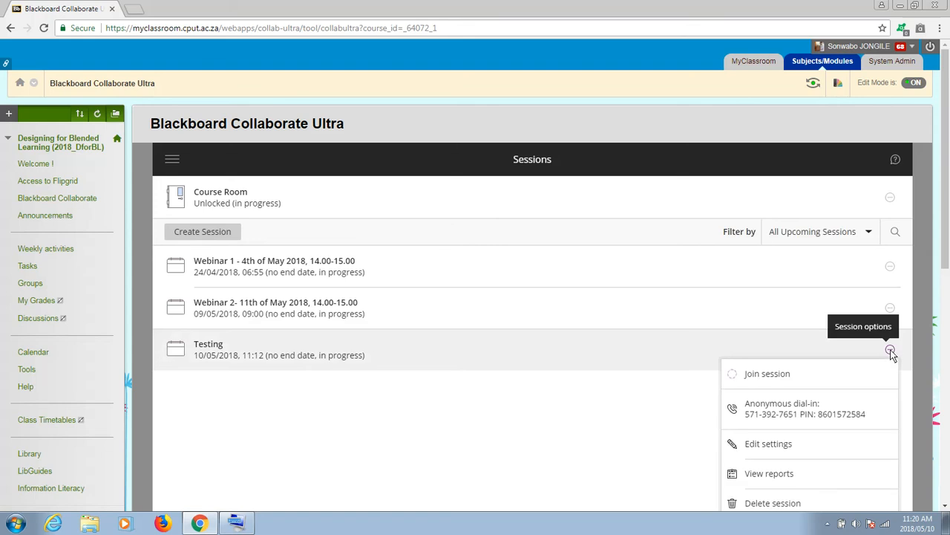
{"action": "scroll", "coordinate": [891, 355], "scroll_direction": "down", "scroll_amount": 3}
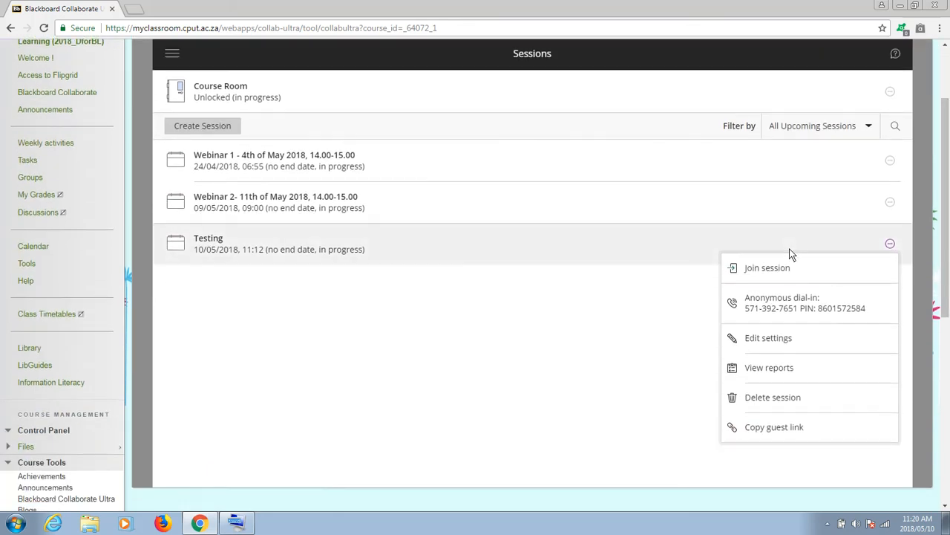
{"action": "left_click", "coordinate": [781, 429]}
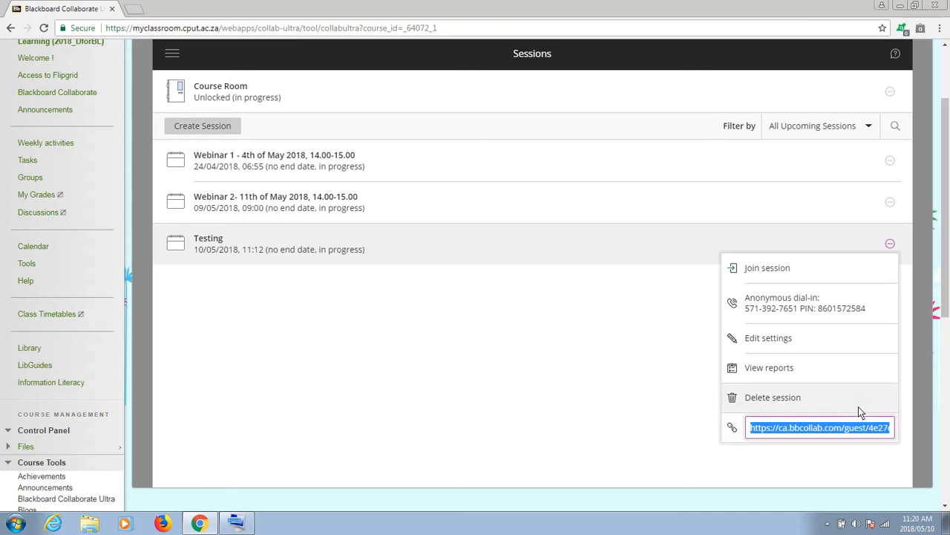
{"action": "left_click", "coordinate": [565, 374]}
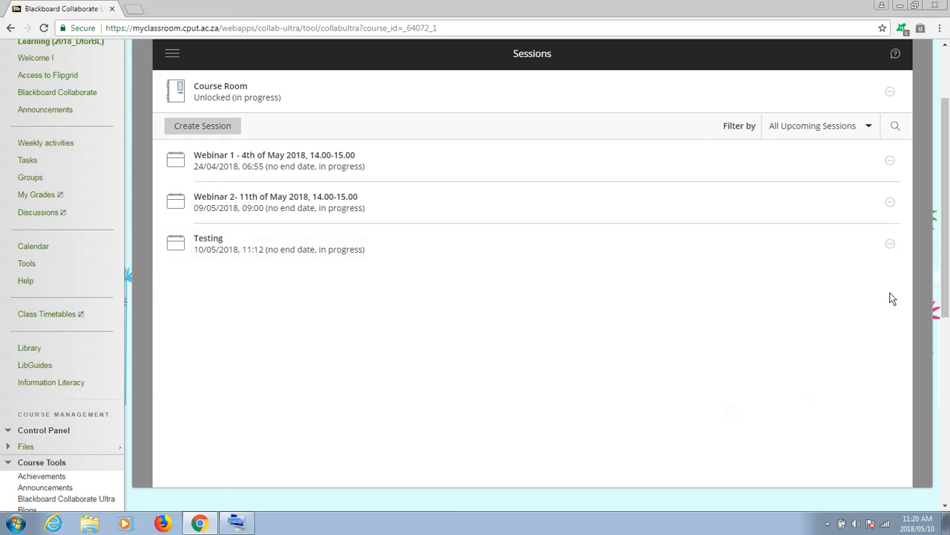
- Open the course's Send Email tool and review the recipient options for sharing the guest link
{"action": "scroll", "coordinate": [949, 245], "scroll_direction": "up", "scroll_amount": 1}
{"action": "scroll", "coordinate": [949, 233], "scroll_direction": "down", "scroll_amount": 3}
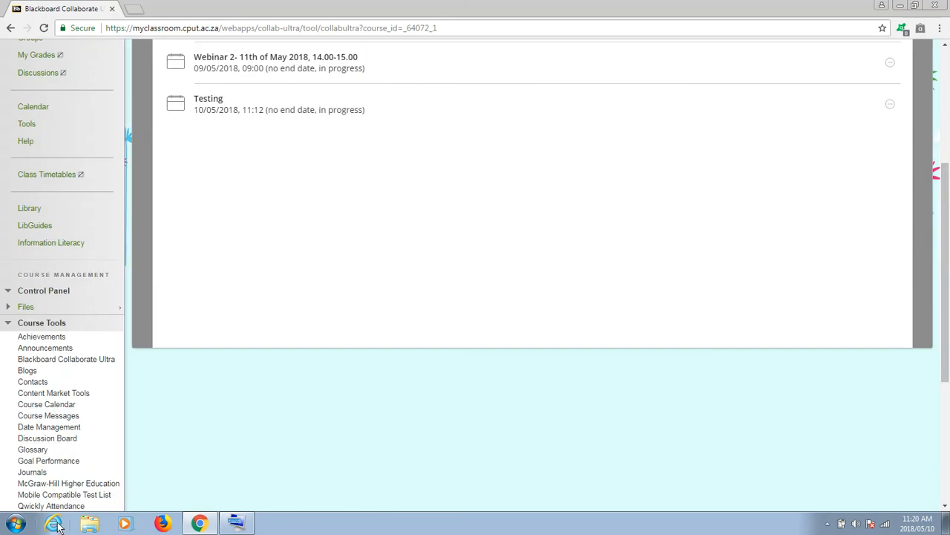
{"action": "scroll", "coordinate": [479, 445], "scroll_direction": "down", "scroll_amount": 2}
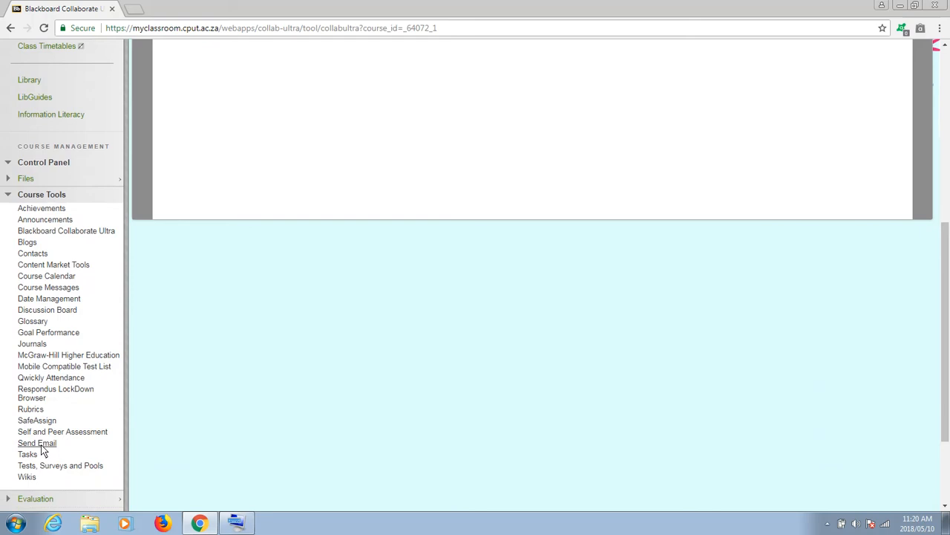
{"action": "left_click", "coordinate": [42, 445]}
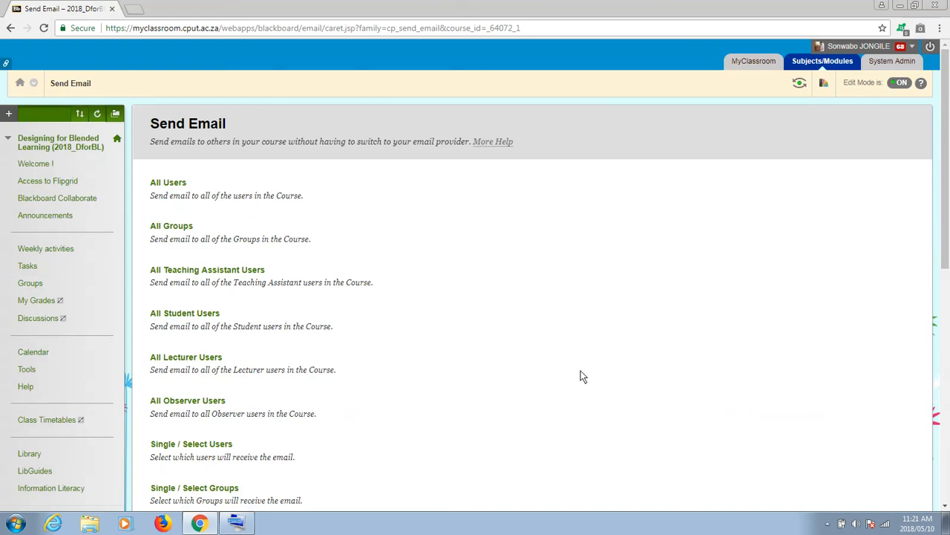
{"action": "scroll", "coordinate": [949, 152], "scroll_direction": "down", "scroll_amount": 2}
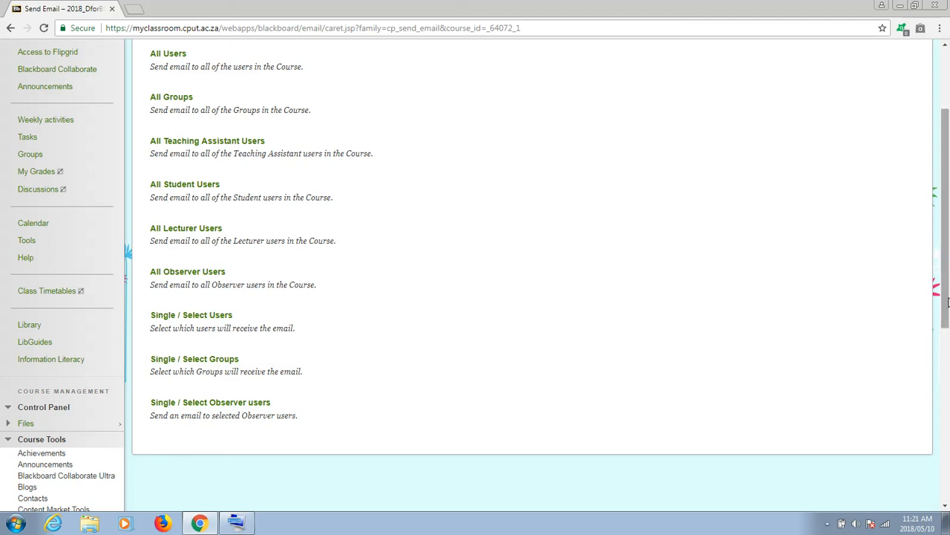
{"action": "left_click_drag", "start_coordinate": [946, 299], "coordinate": [948, 250]}
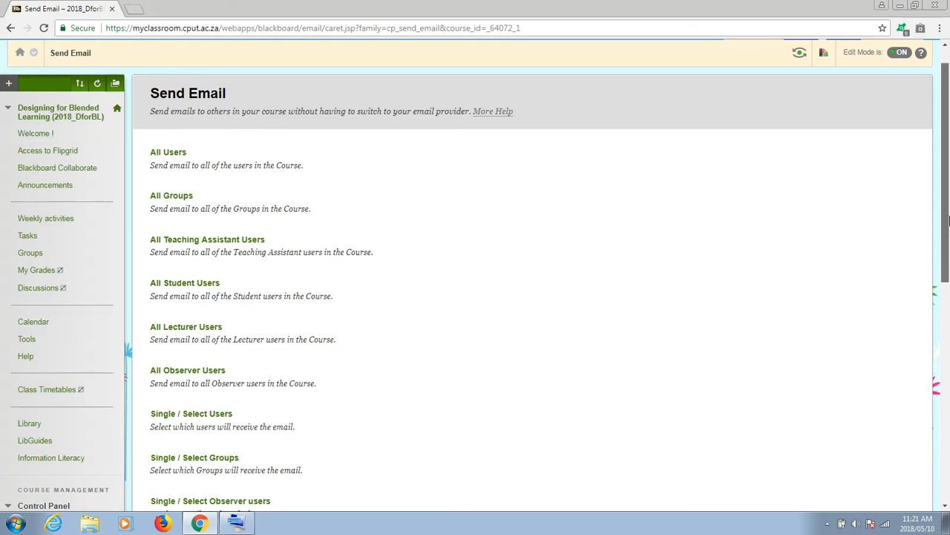
- Open a new course announcement form and review its message, duration, email copy and course link options
{"action": "left_click_drag", "start_coordinate": [946, 219], "coordinate": [949, 308]}
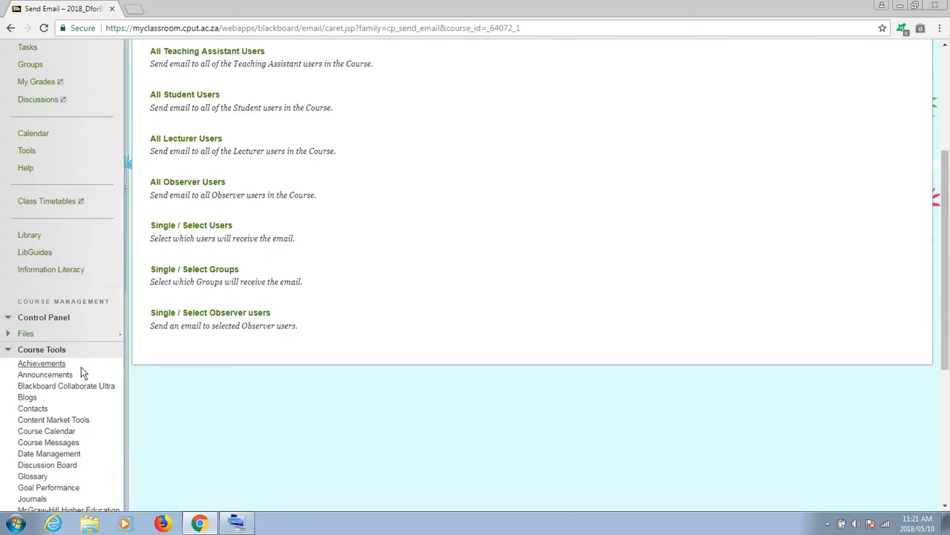
{"action": "left_click", "coordinate": [58, 379]}
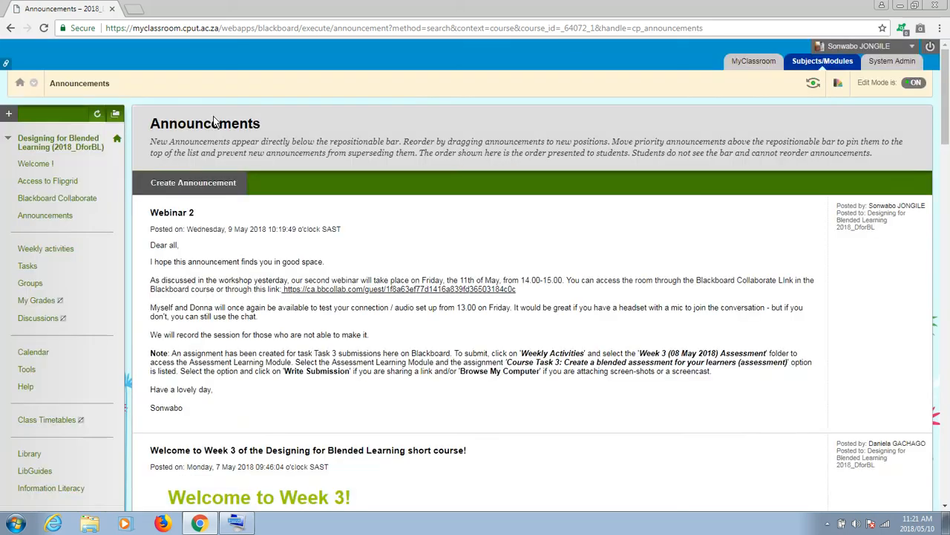
{"action": "left_click", "coordinate": [198, 178]}
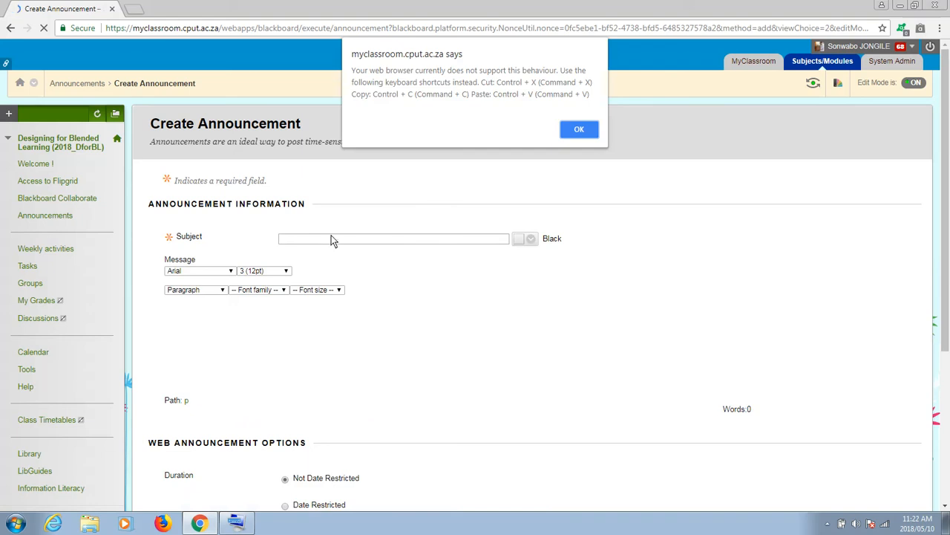
{"action": "left_click", "coordinate": [578, 130]}
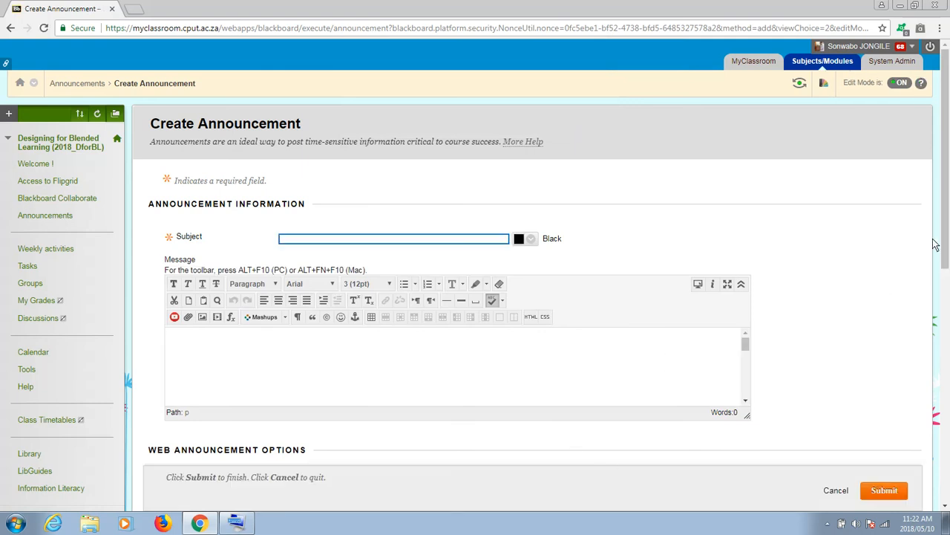
{"action": "left_click_drag", "start_coordinate": [949, 230], "coordinate": [948, 321]}
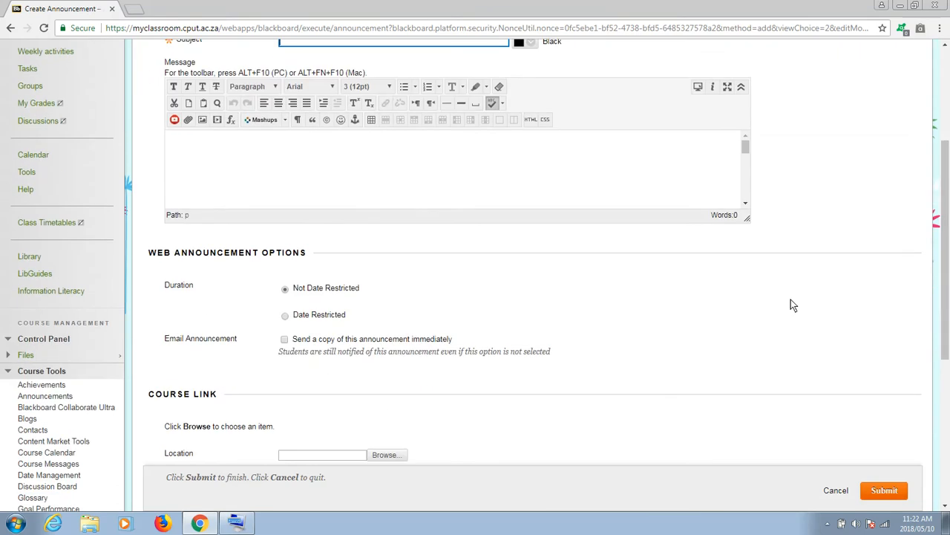
{"action": "left_click", "coordinate": [336, 147]}
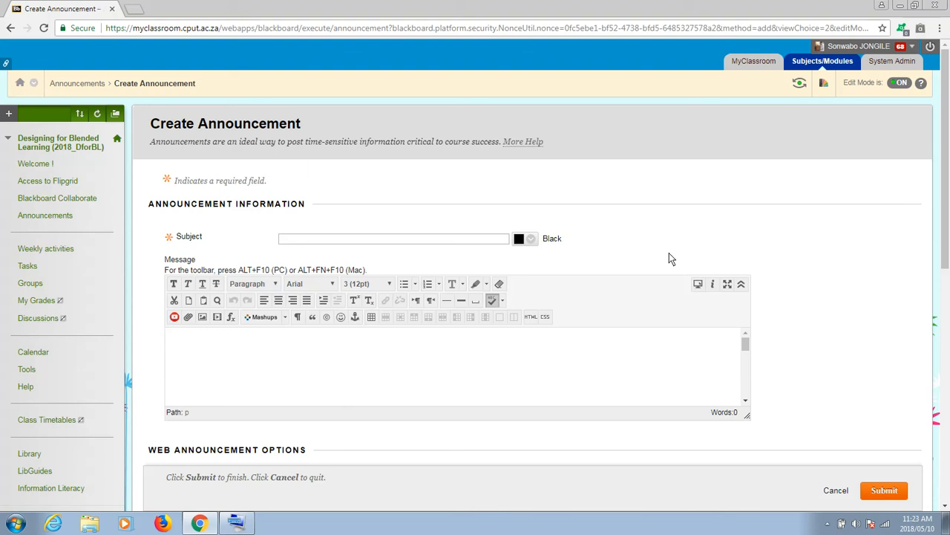
{"action": "scroll", "coordinate": [928, 171], "scroll_direction": "down", "scroll_amount": 3}
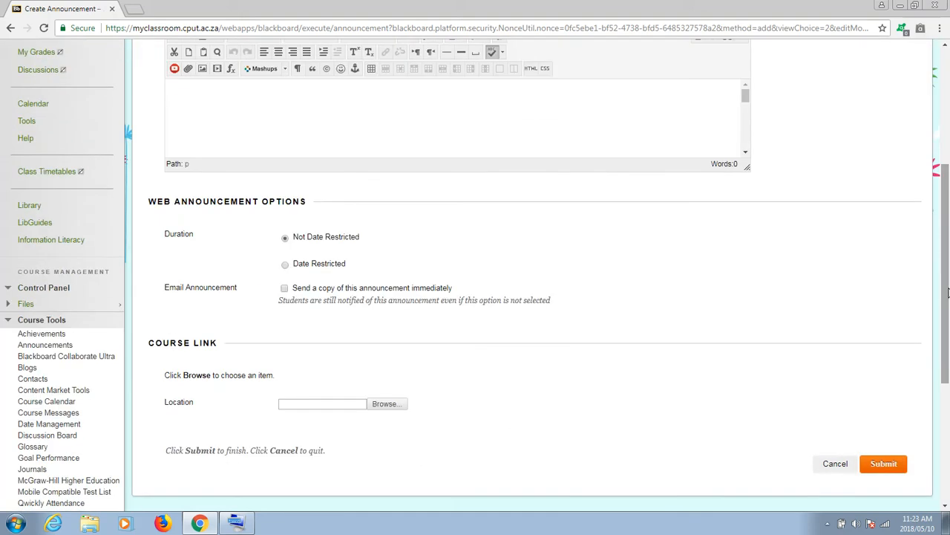
- Return to the course's Blackboard Collaborate Ultra sessions and join the Testing session
{"action": "left_click", "coordinate": [30, 357]}
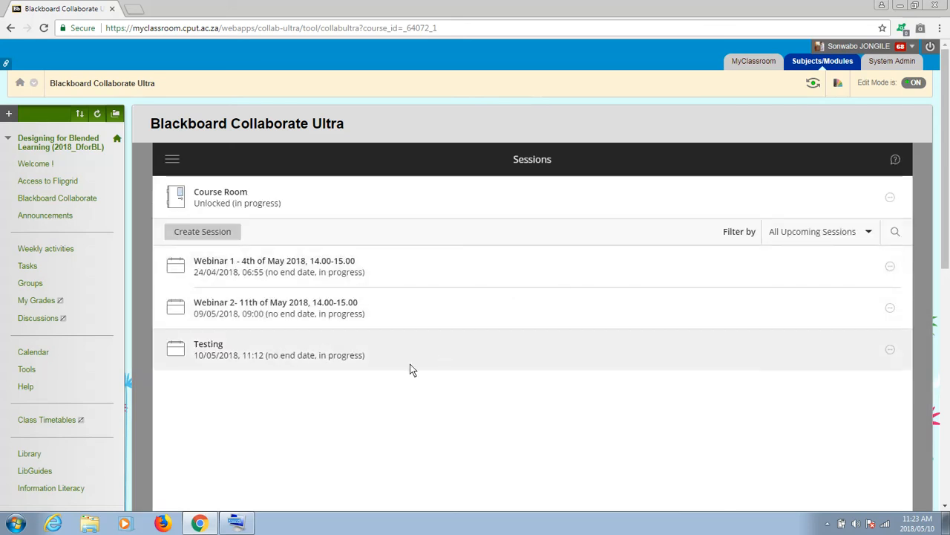
{"action": "left_click", "coordinate": [890, 351]}
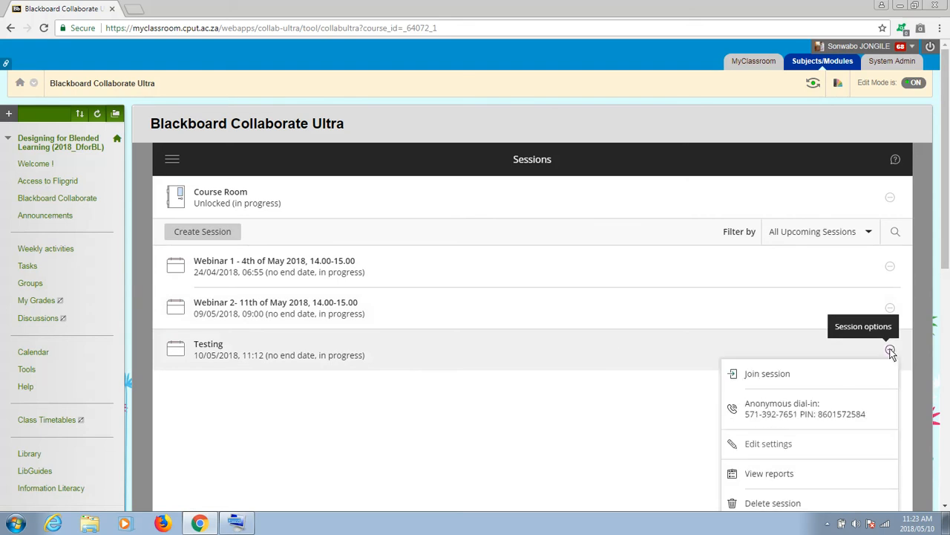
{"action": "scroll", "coordinate": [948, 293], "scroll_direction": "down", "scroll_amount": 2}
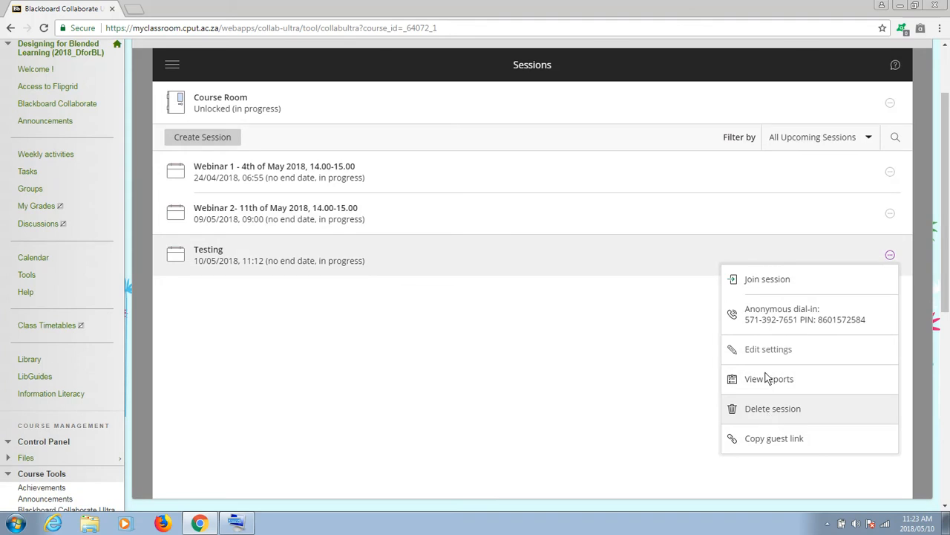
{"action": "left_click", "coordinate": [769, 287]}
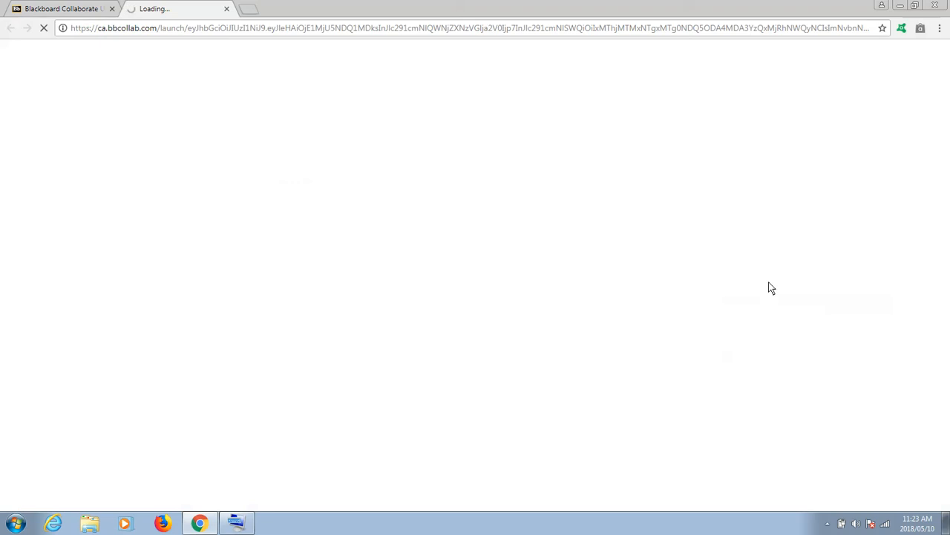